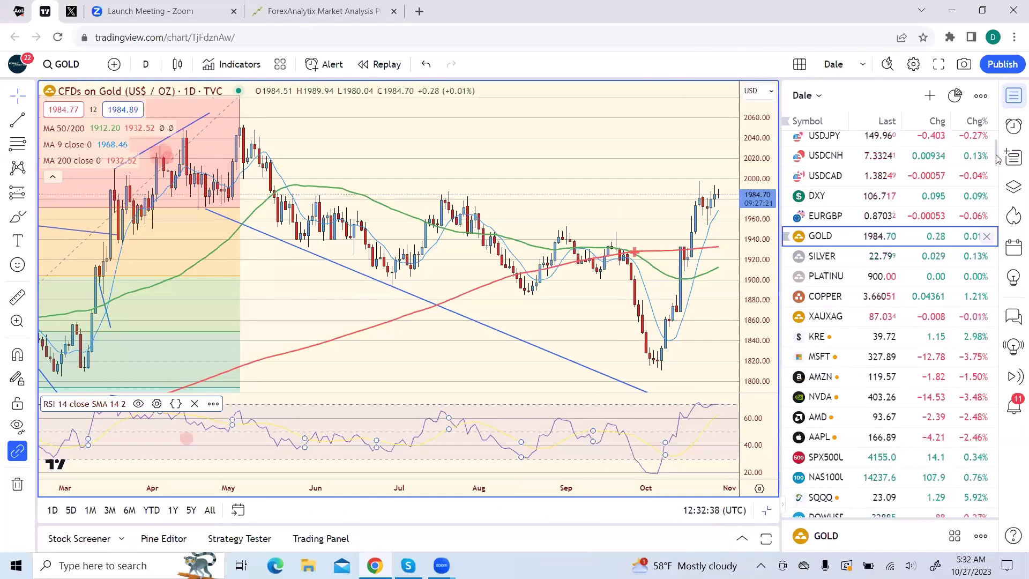
Step: Scroll through the watchlist beside the daily GOLD chart
scroll(997, 161, "down", 5)
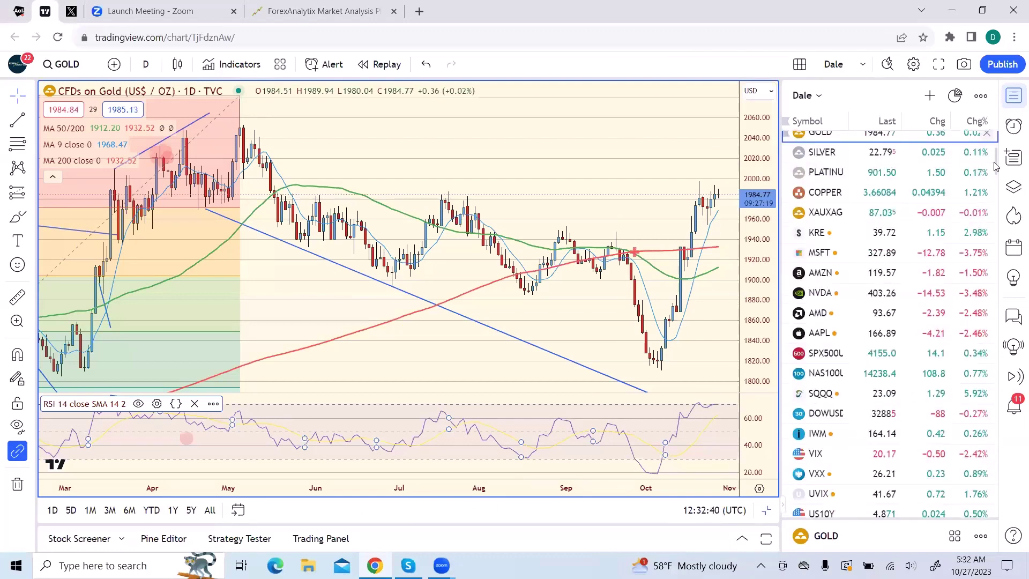
scroll(995, 171, "down", 4)
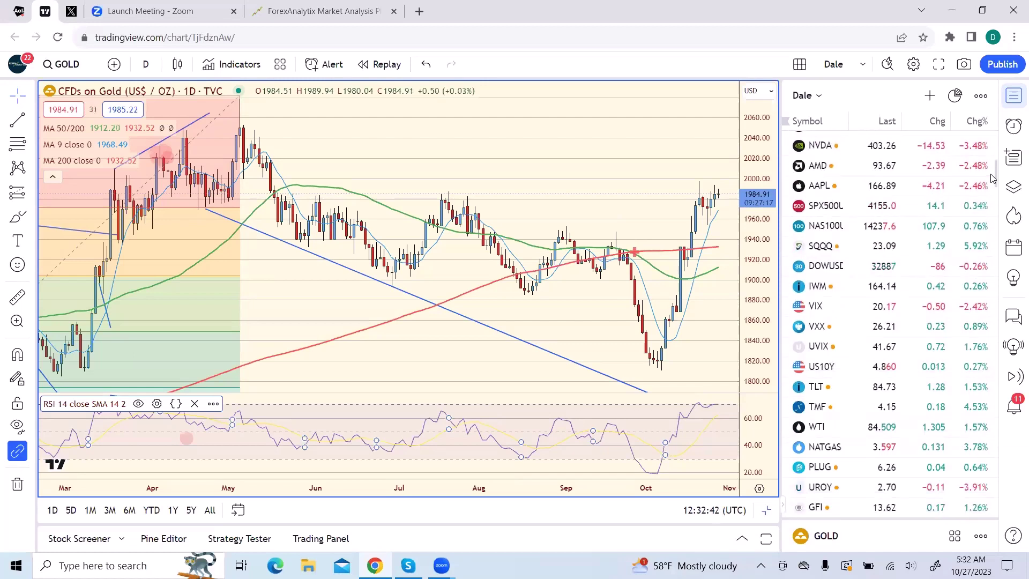
Step: Load WTI crude oil, then US Natural Gas (NATGAS), from the watchlist
left_click(817, 427)
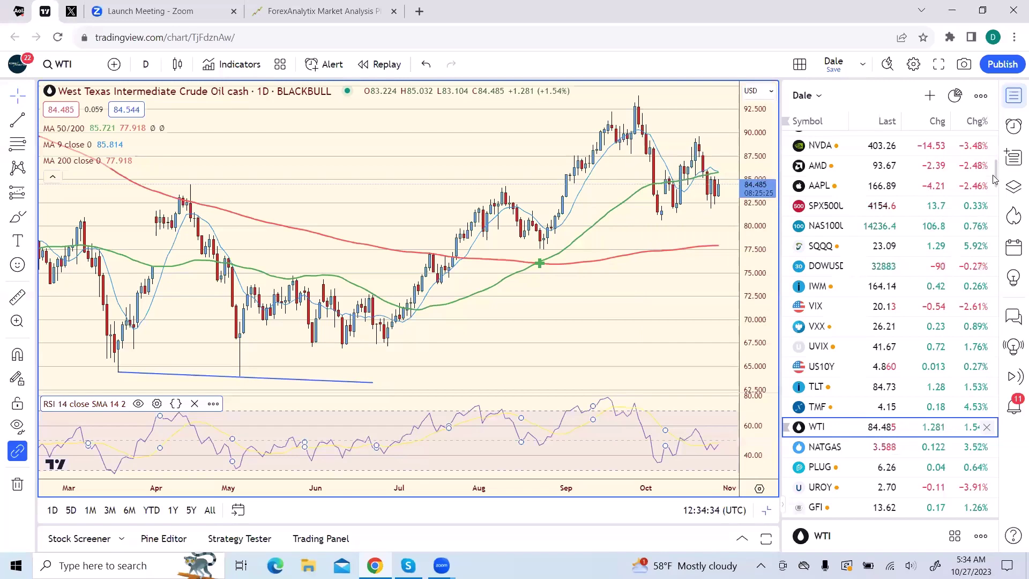
scroll(997, 176, "down", 2)
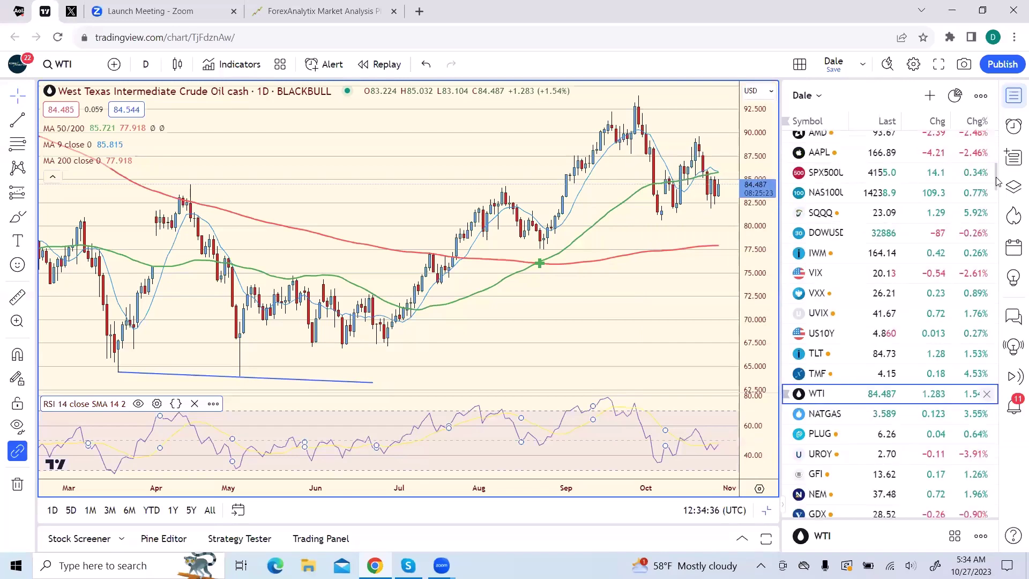
left_click(820, 415)
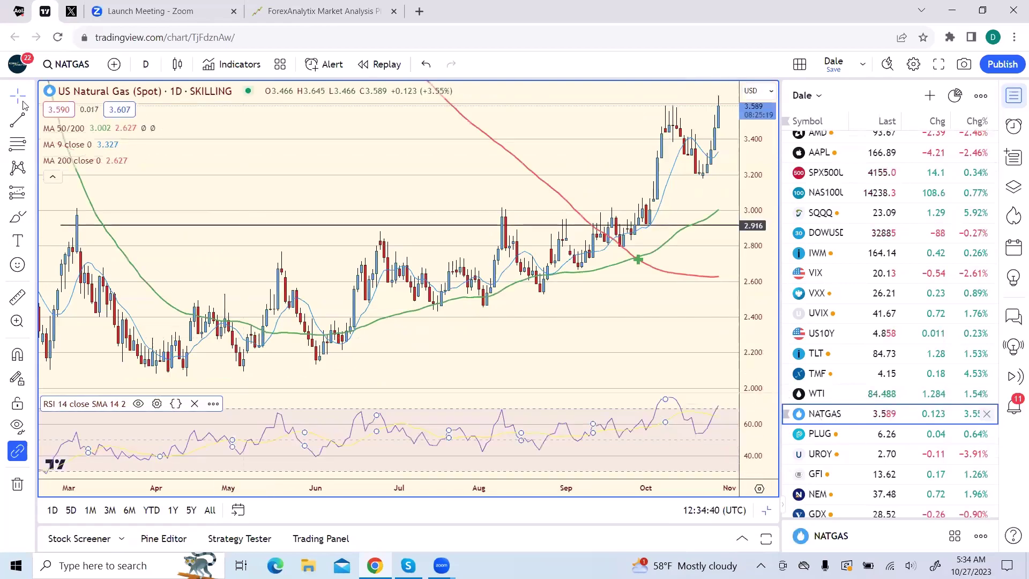
left_click(146, 65)
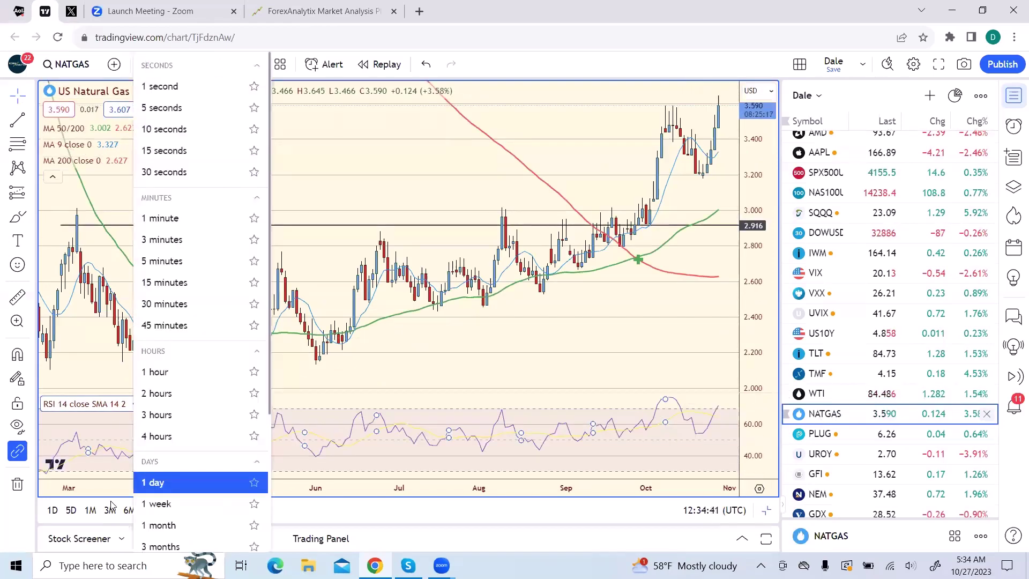
Step: Switch the NATGAS chart to 1-week candles
left_click(184, 506)
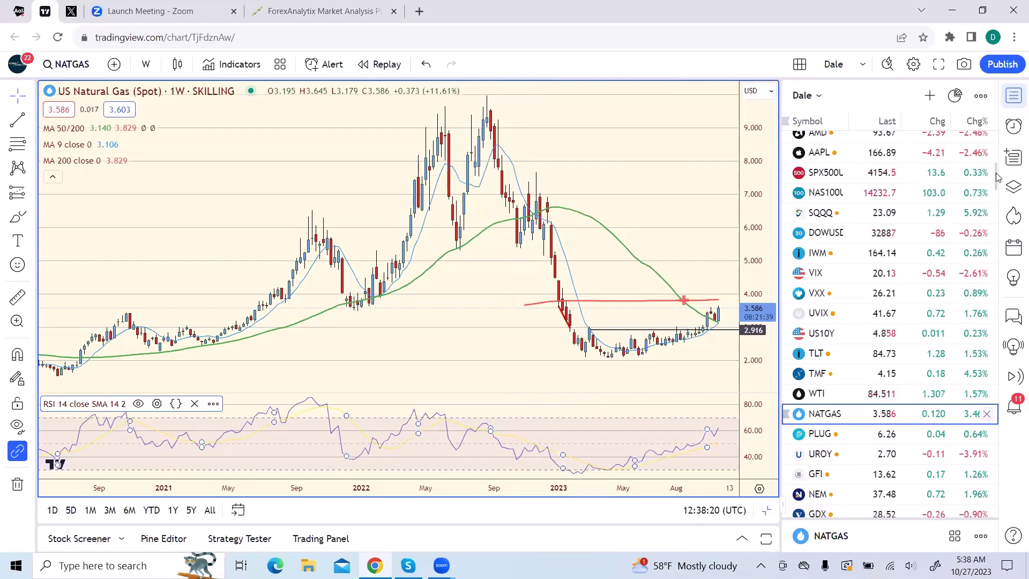
Step: Scroll the watchlist down and load the Uranium Royalty Corp (UROY) chart
left_click_drag(998, 177, 983, 200)
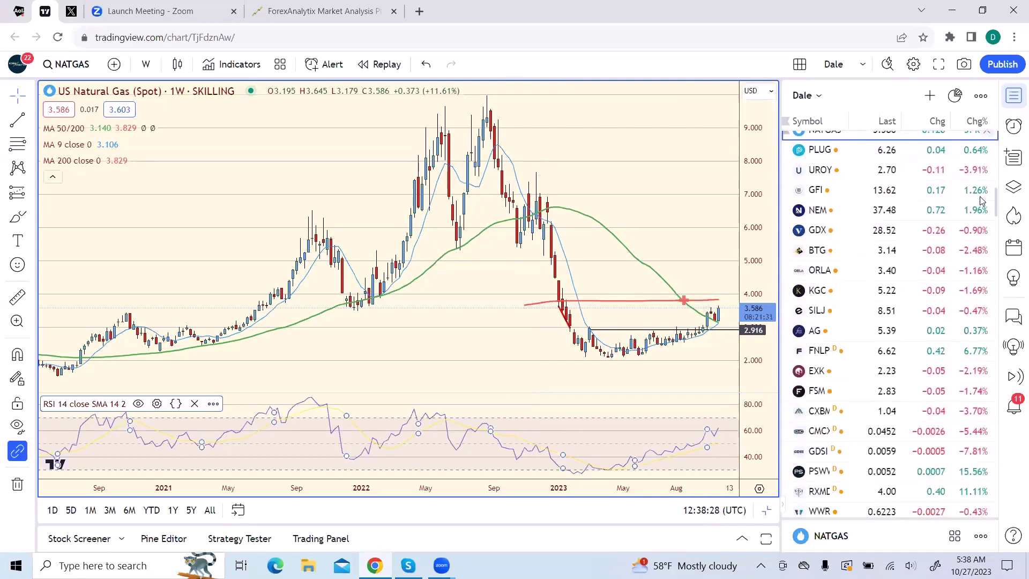
left_click(828, 174)
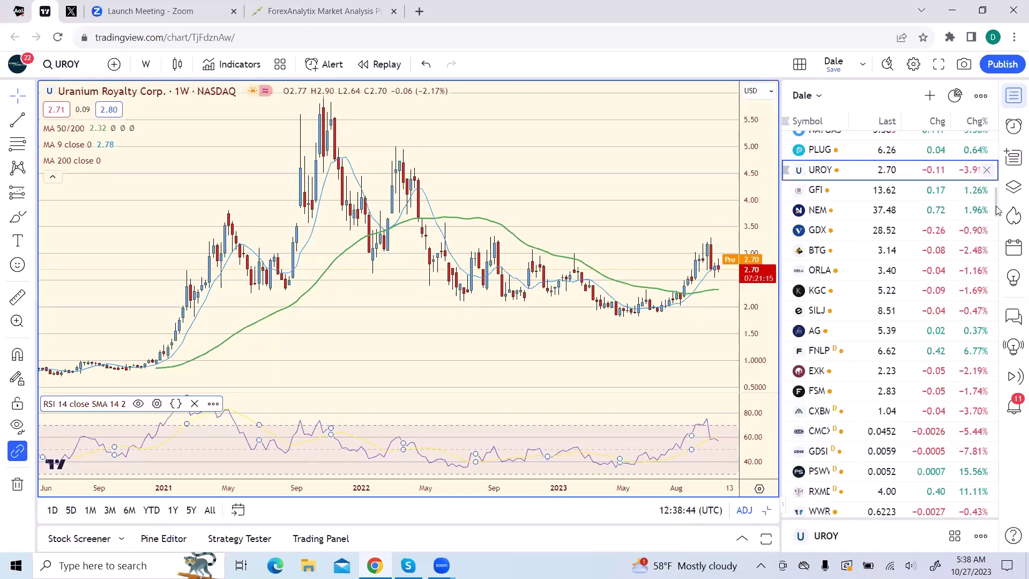
left_click_drag(998, 210, 996, 493)
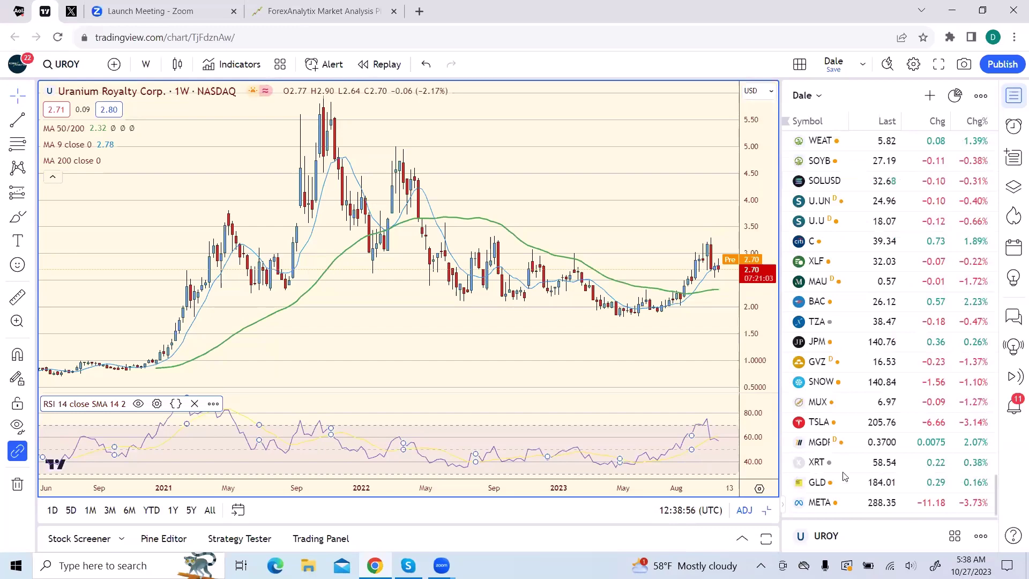
Step: Load the Sprott Physical Uranium Trust (U.UN) weekly chart from the watchlist
left_click(829, 202)
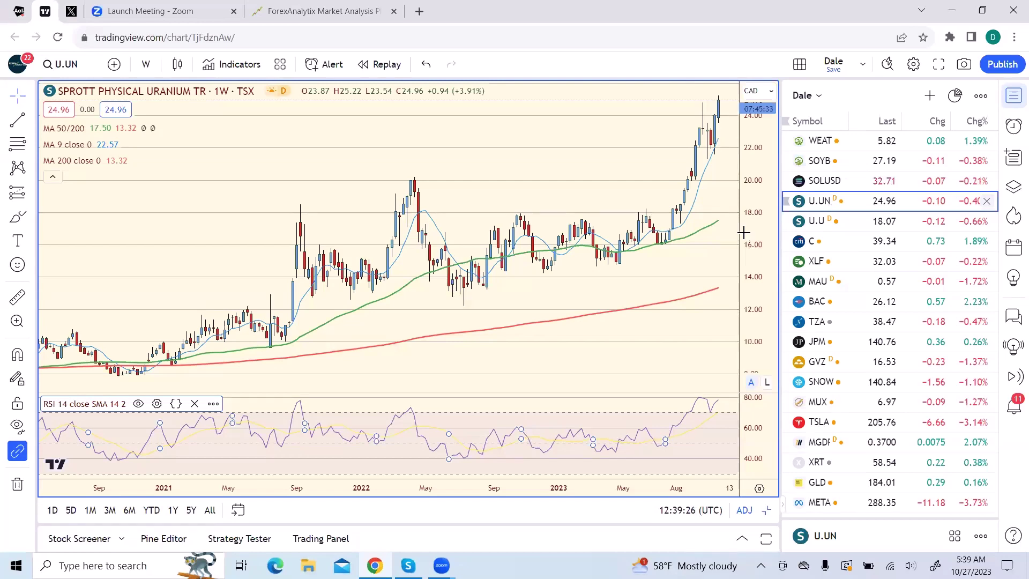
left_click(145, 66)
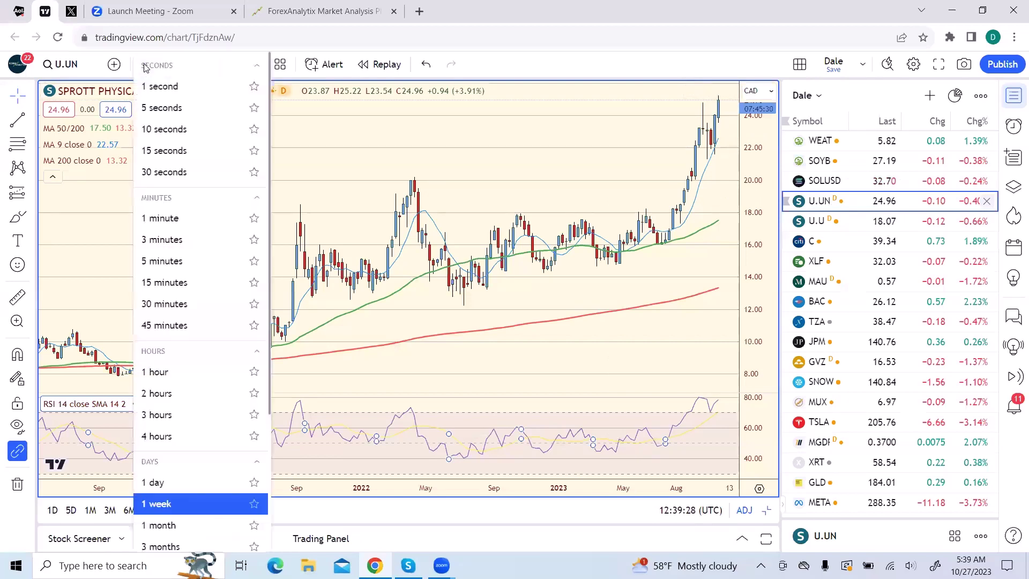
Step: Switch the U.UN chart to 1-month candles reaching back to 2010
left_click(157, 526)
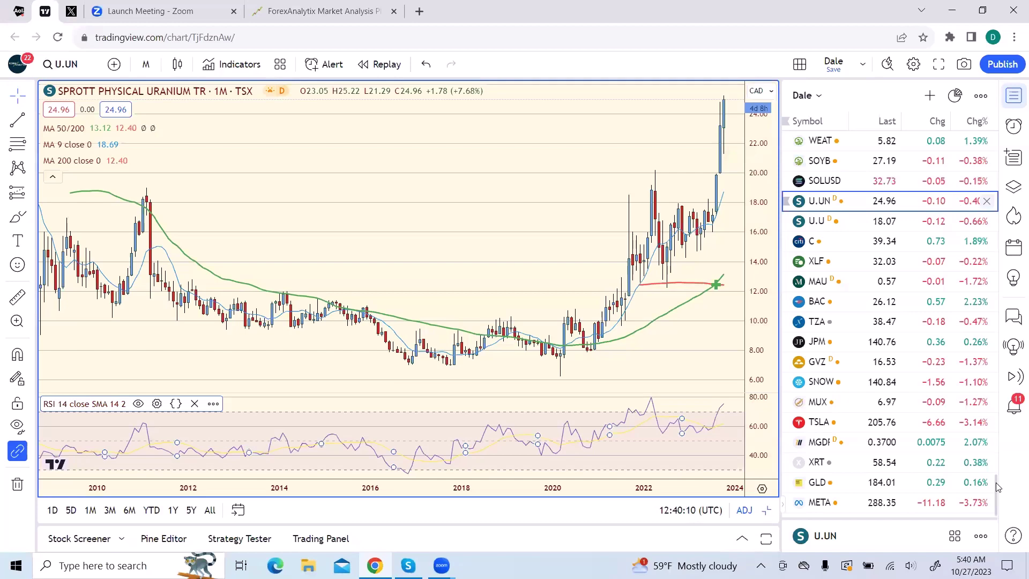
left_click_drag(996, 483, 1001, 215)
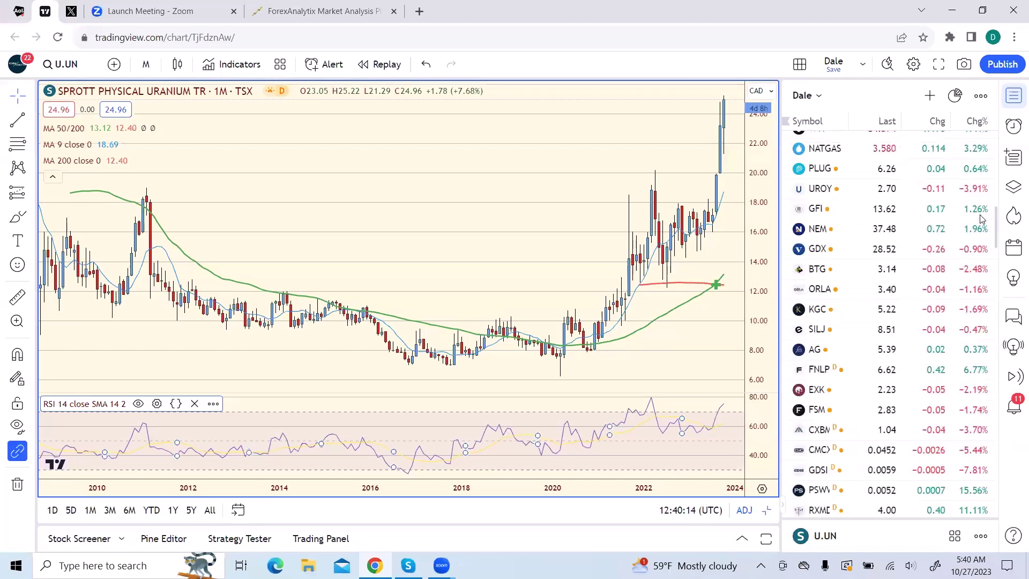
Step: Scroll the watchlist up and load the Gold Fields (GFI) monthly chart
scroll(983, 219, "up", 2)
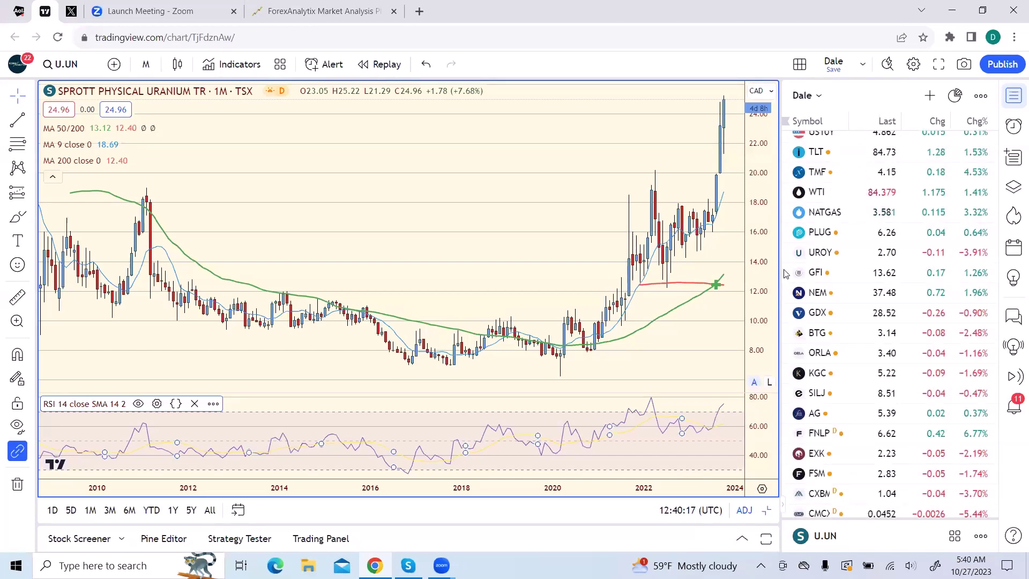
left_click(819, 273)
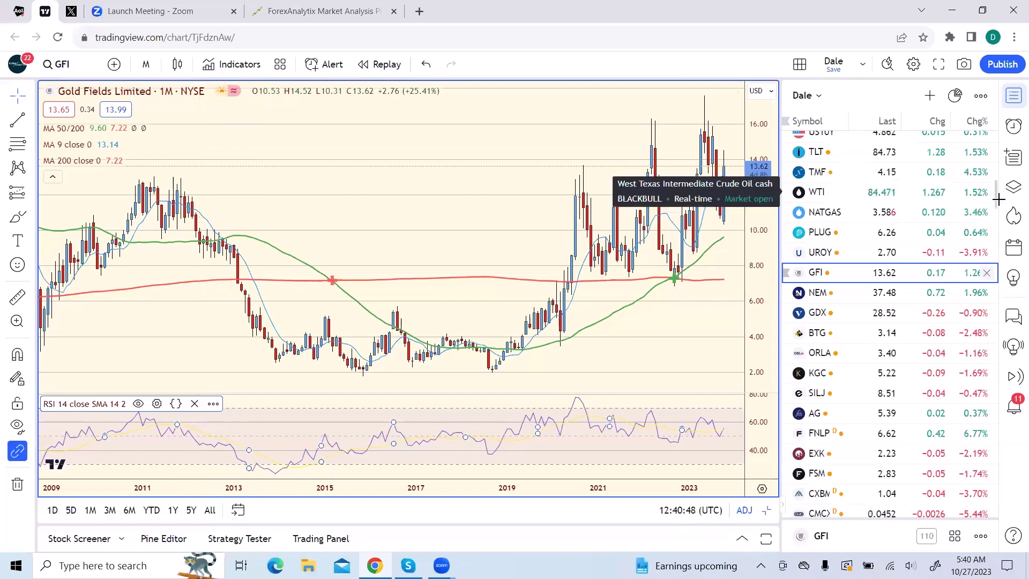
left_click_drag(996, 200, 993, 167)
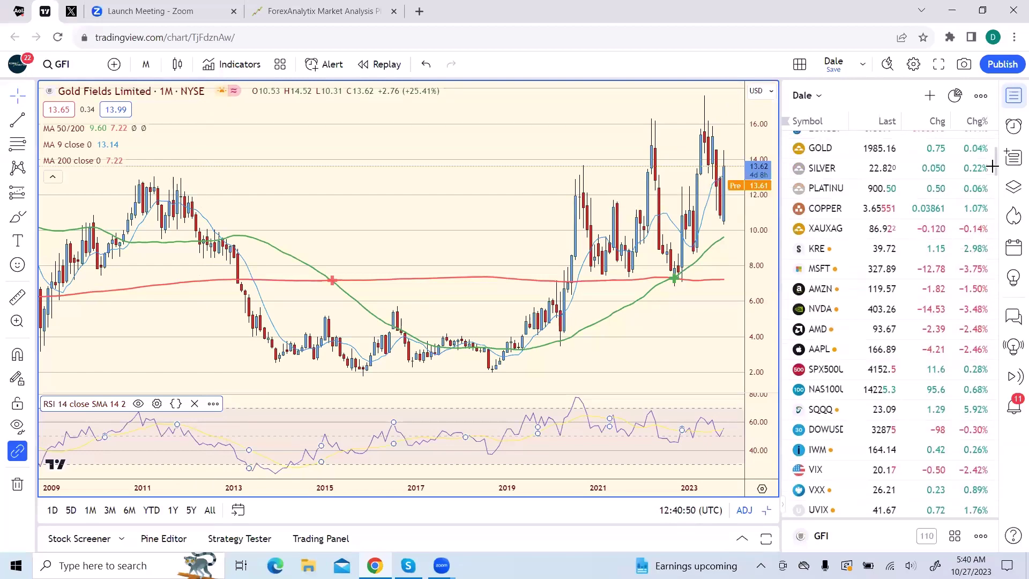
Step: Load the GOLD chart and set it to the 4-hour timeframe
left_click(819, 150)
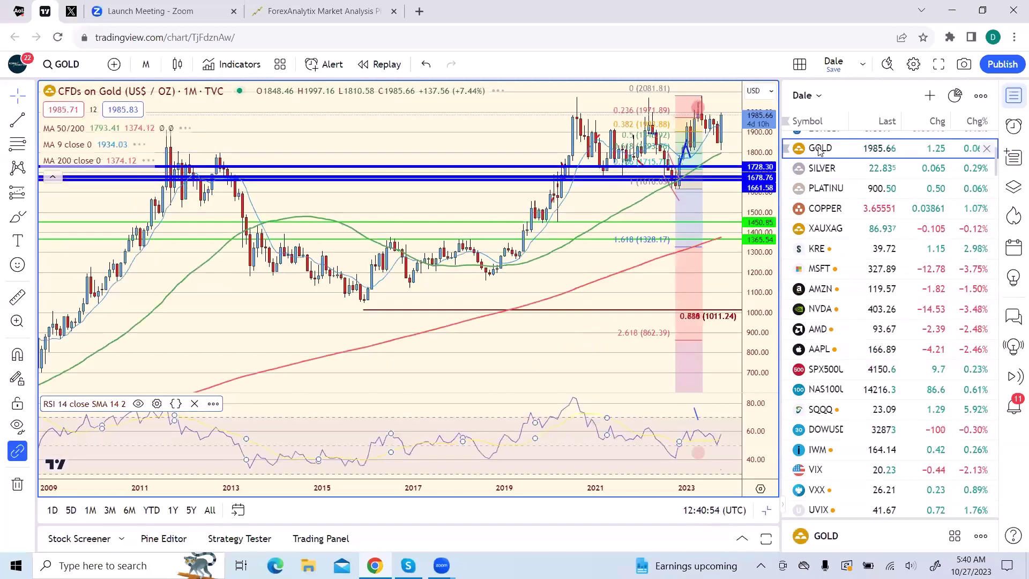
left_click(149, 65)
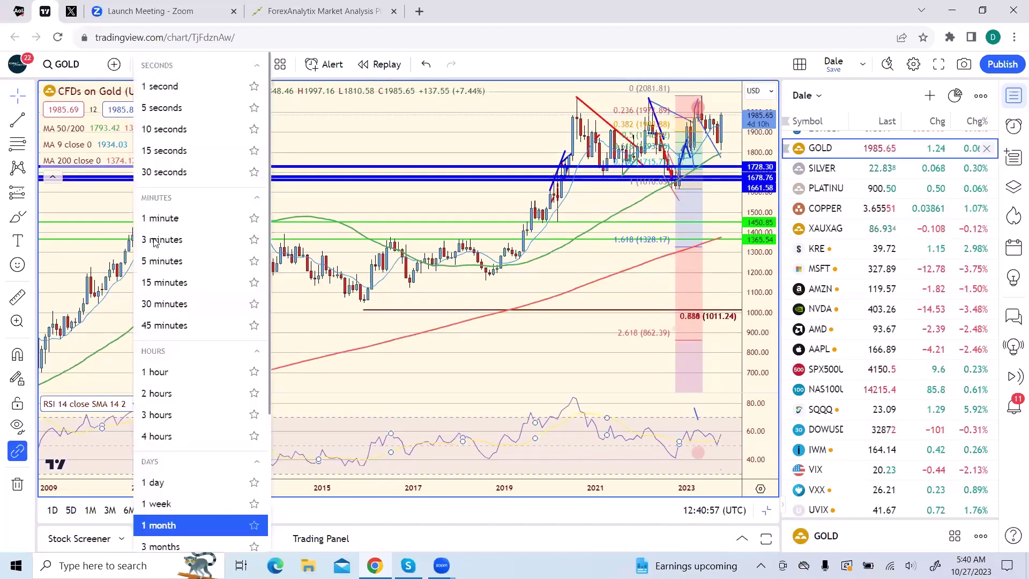
left_click(196, 441)
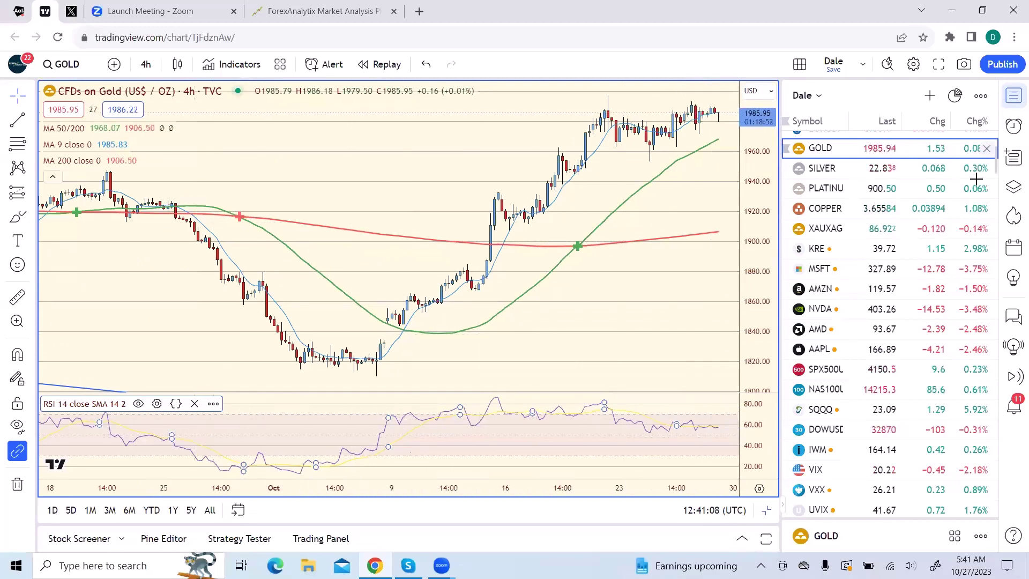
Step: Change the Gold chart's timeframe from 4 hours to 1 week
scroll(997, 165, "up", 1)
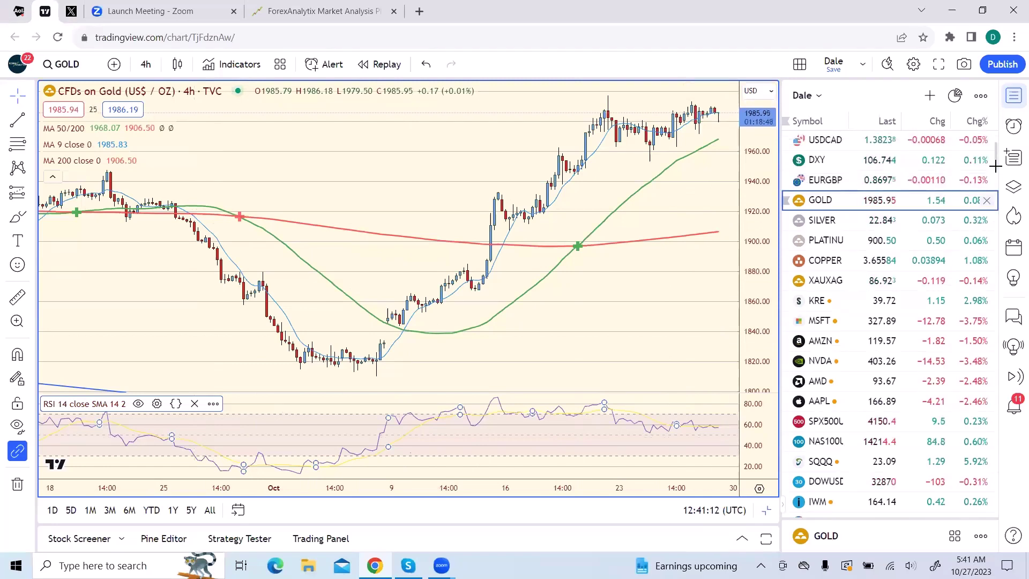
left_click(145, 63)
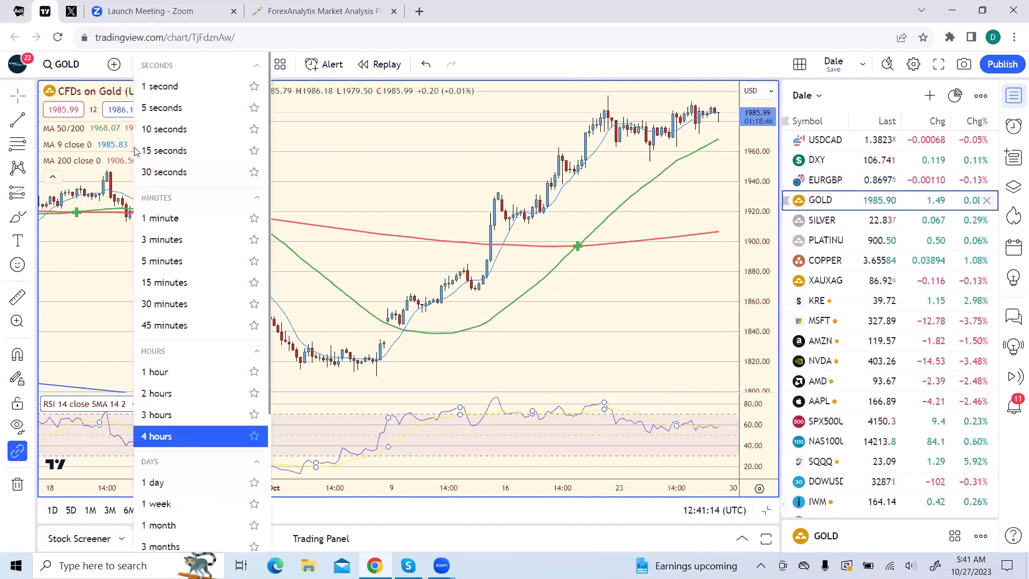
left_click(161, 504)
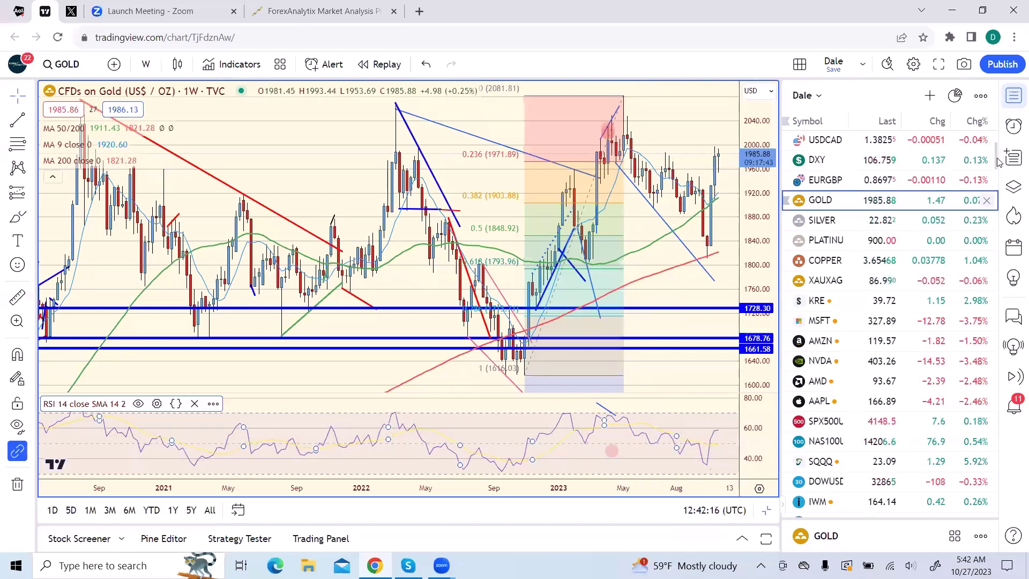
scroll(996, 171, "down", 2)
scroll(996, 177, "down", 6)
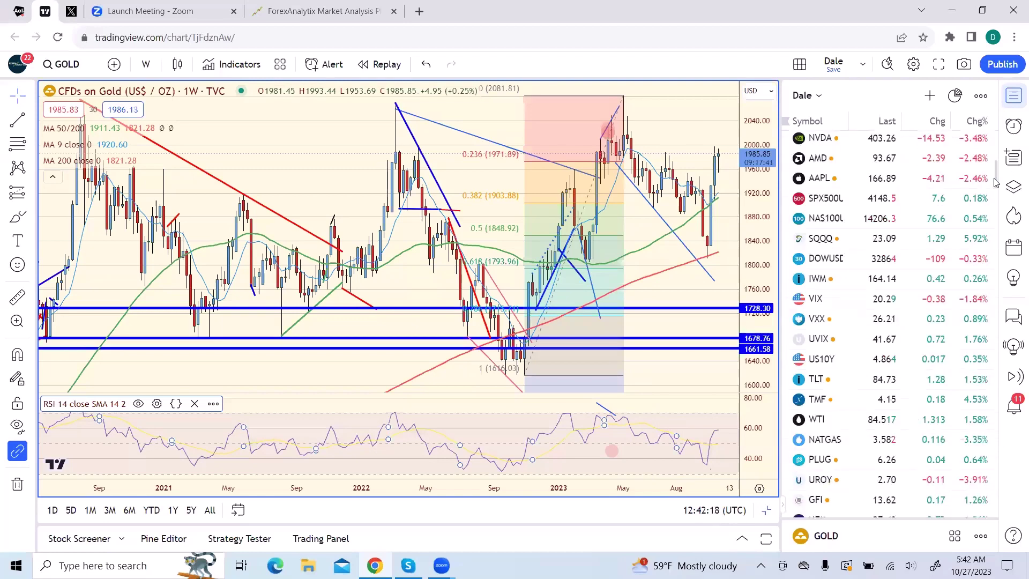
scroll(996, 194, "down", 2)
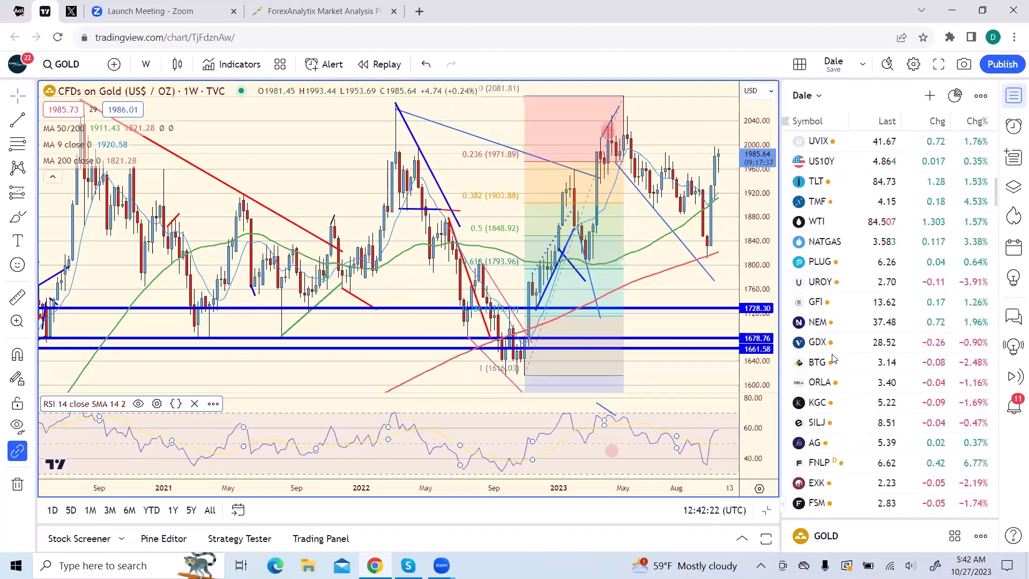
Step: Cycle through NEM, GDX, GFI and NEM, ending on the weekly GDX chart
left_click(822, 325)
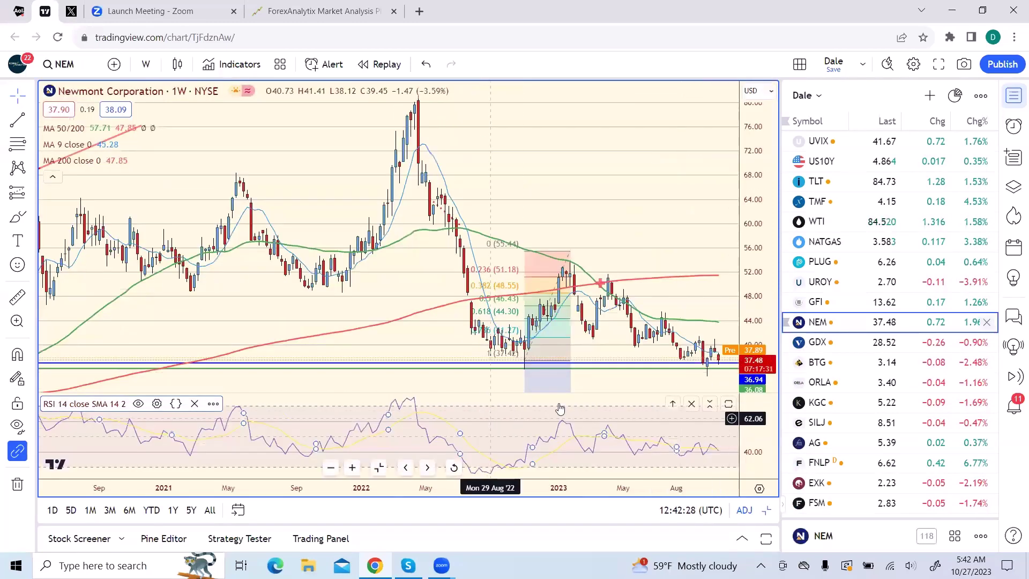
left_click(823, 347)
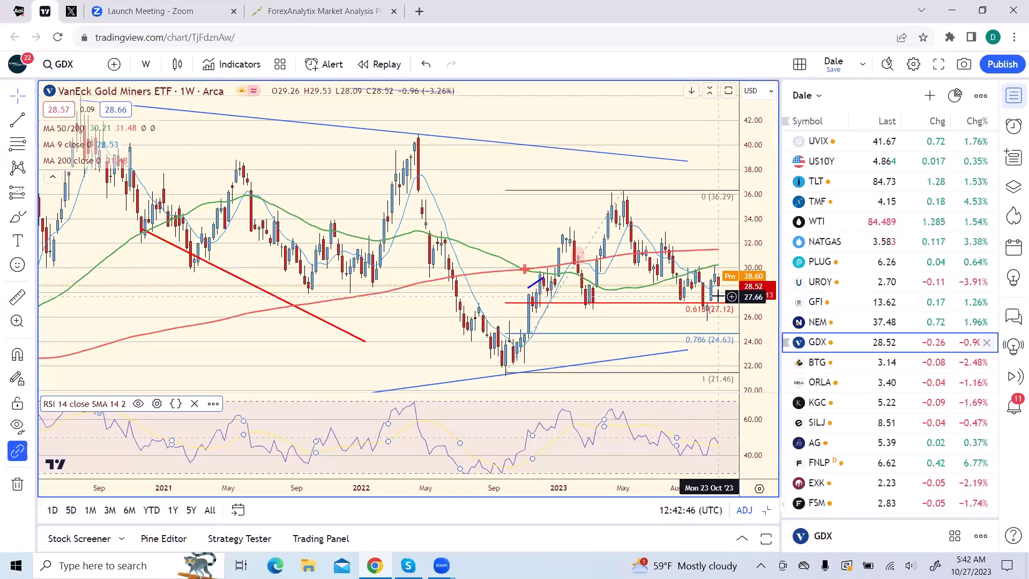
left_click(815, 303)
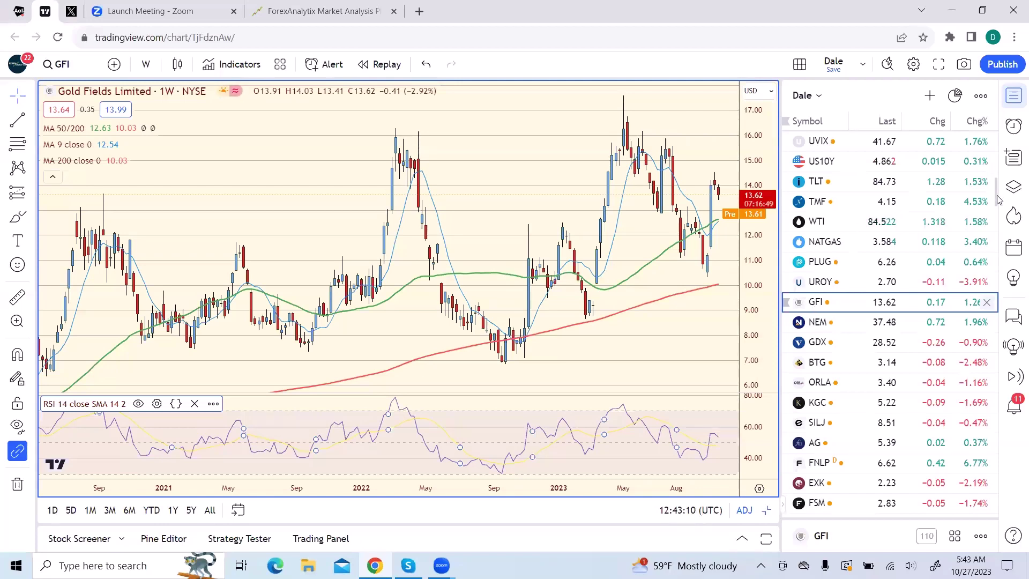
left_click(828, 327)
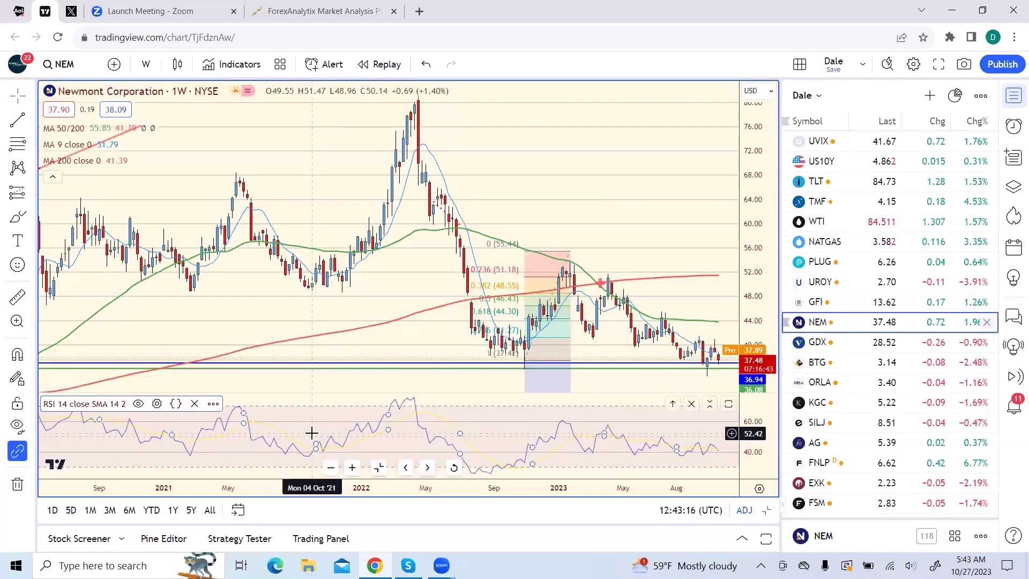
left_click(819, 343)
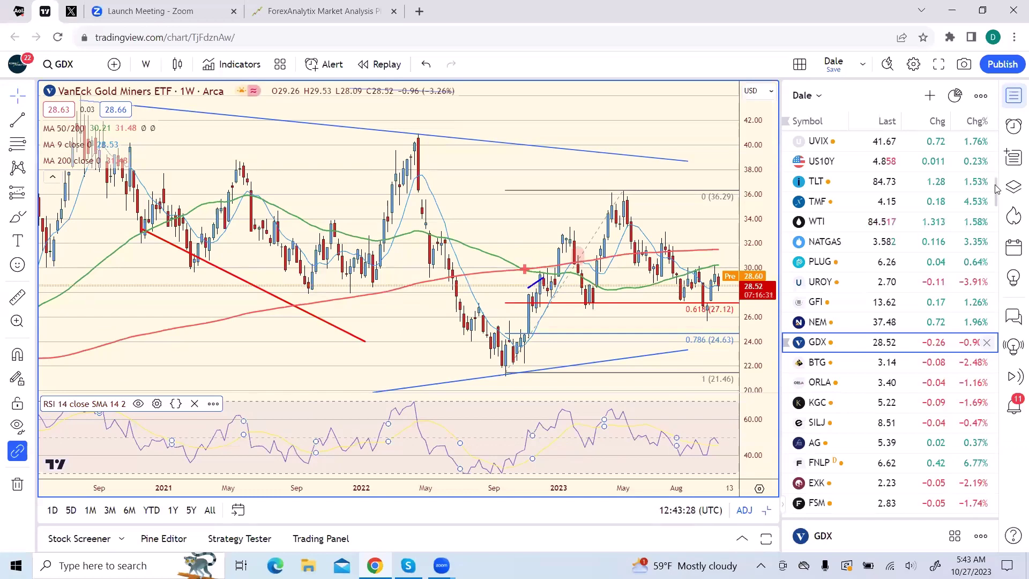
scroll(826, 286, "up", 10)
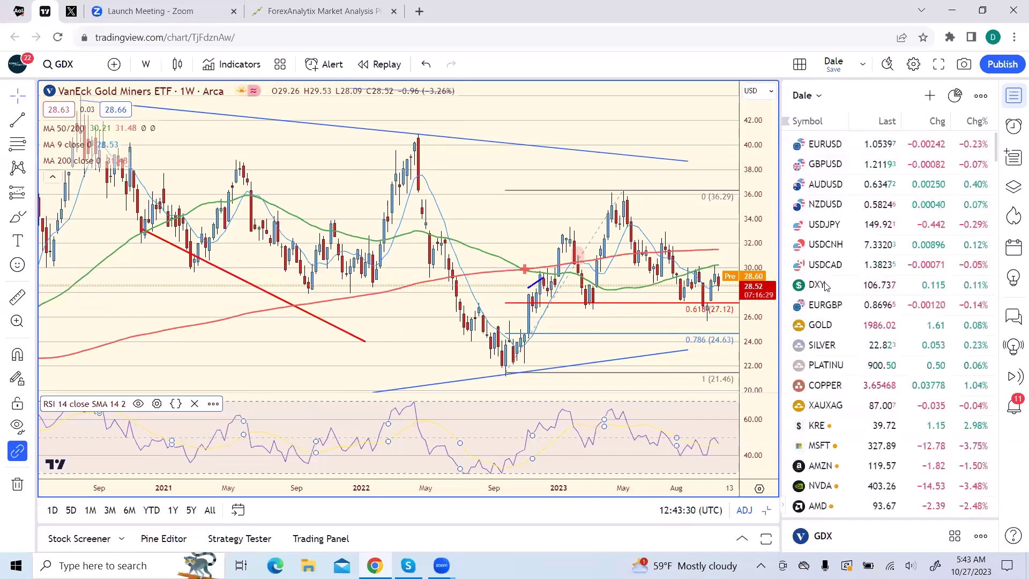
Step: Review the U.S. Dollar Index (DXY), then show the weekly EURUSD chart
left_click(817, 287)
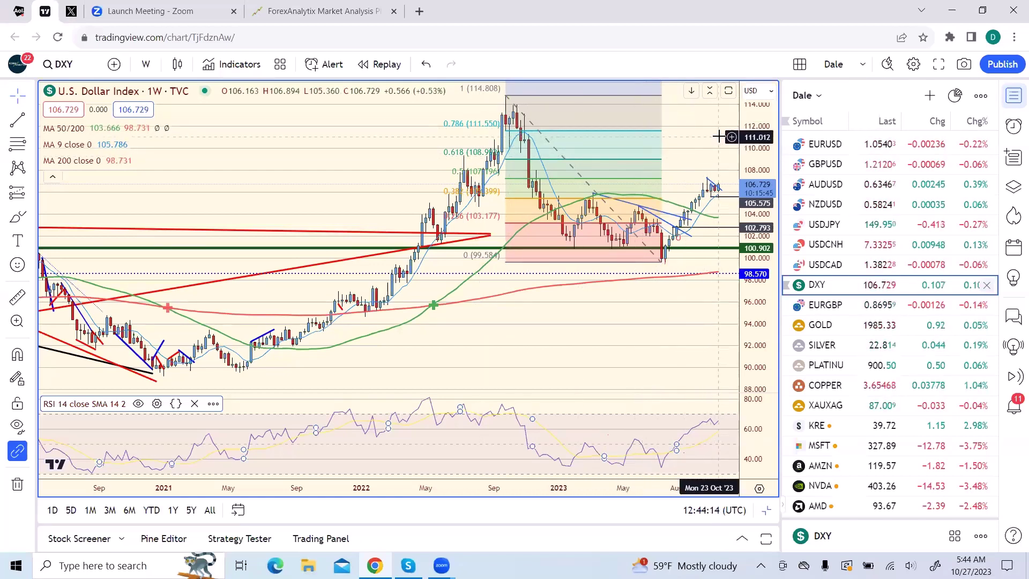
left_click(814, 142)
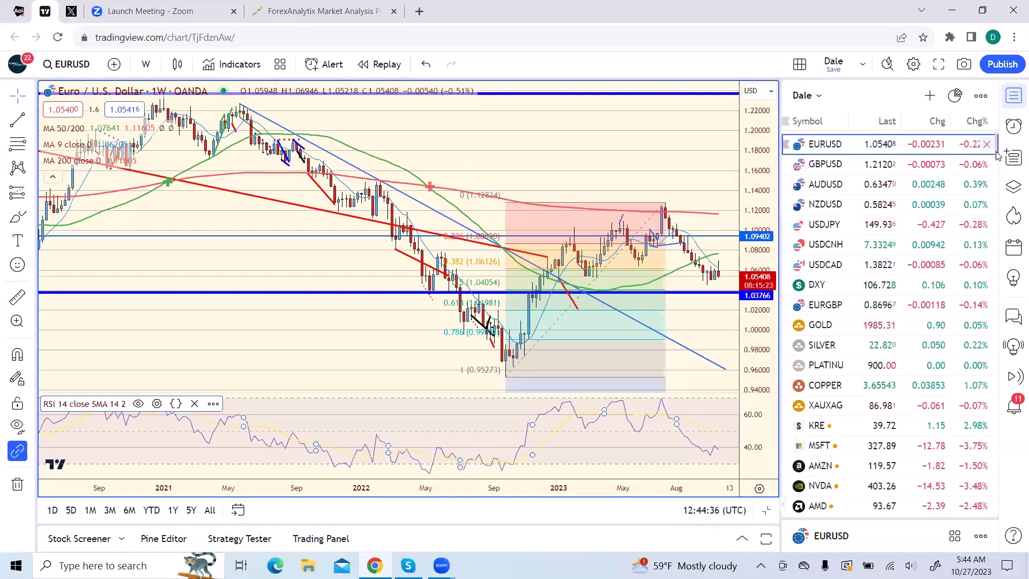
Step: Scroll down the watchlist and show NVIDIA (NVDA) on the weekly chart
scroll(995, 162, "down", 3)
scroll(994, 164, "down", 2)
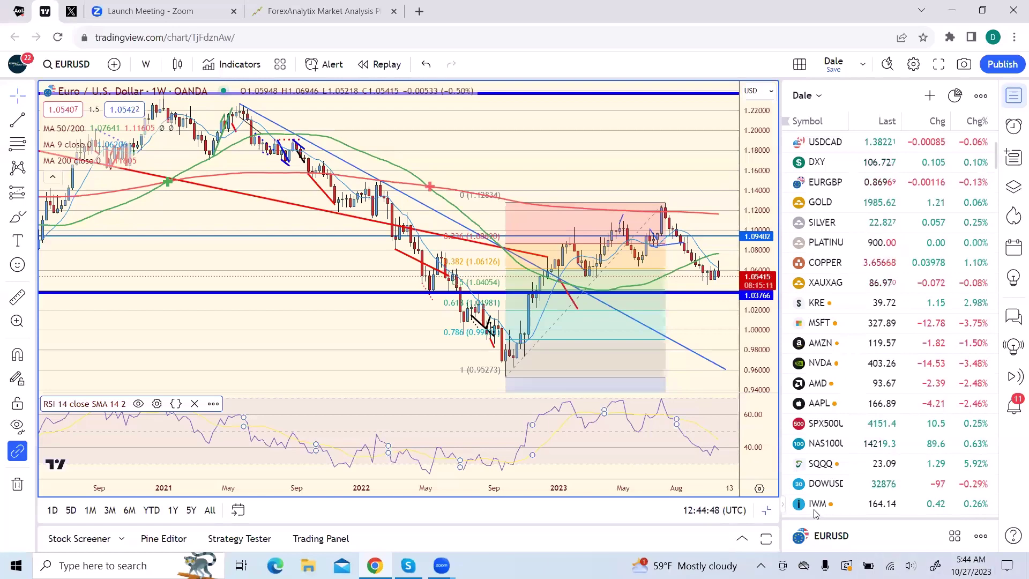
left_click(822, 369)
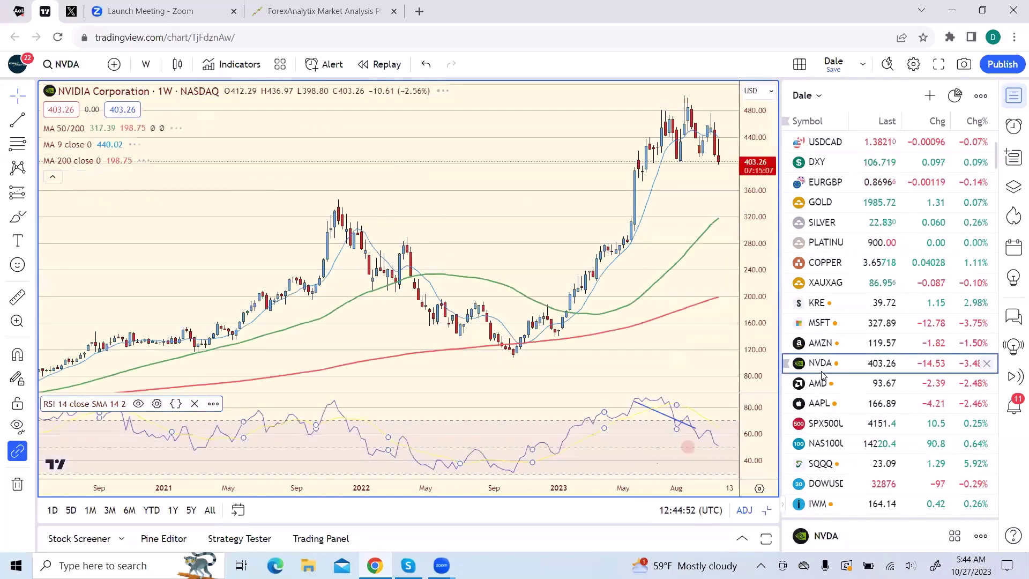
Step: Step the weekly chart through AAPL, AMZN and MSFT, ending on SPX500USD
left_click(819, 404)
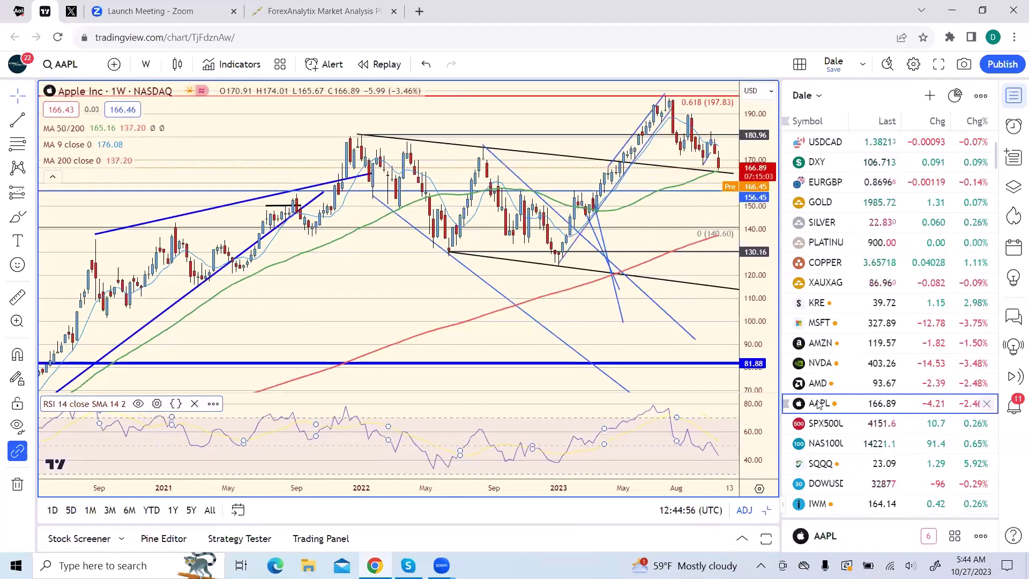
left_click(822, 350)
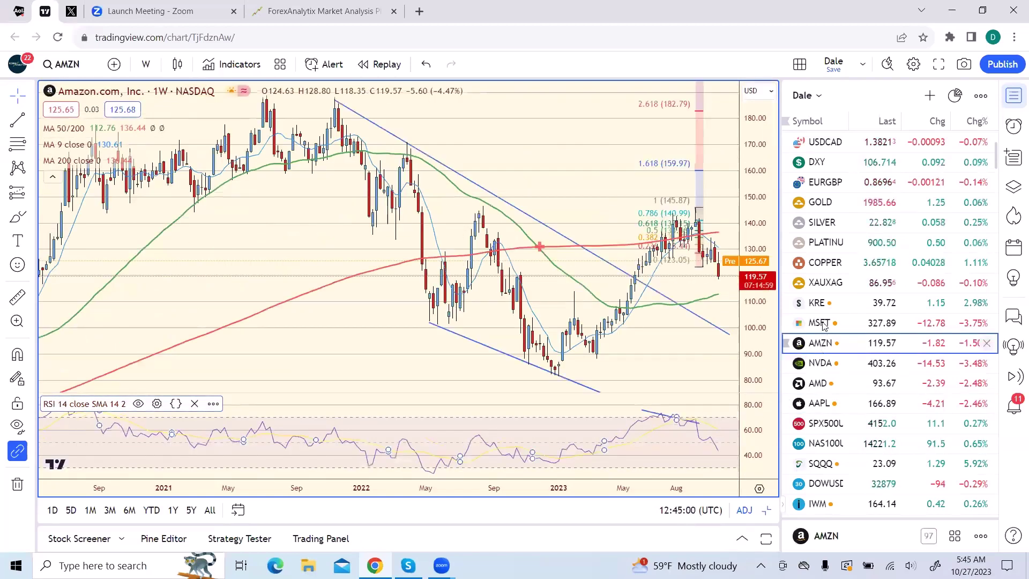
left_click(821, 325)
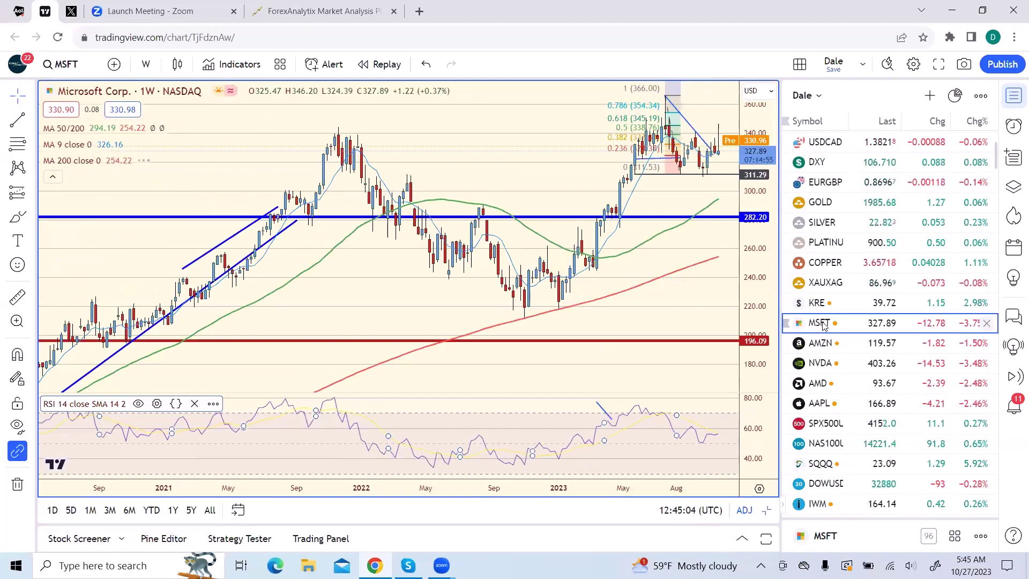
left_click(824, 425)
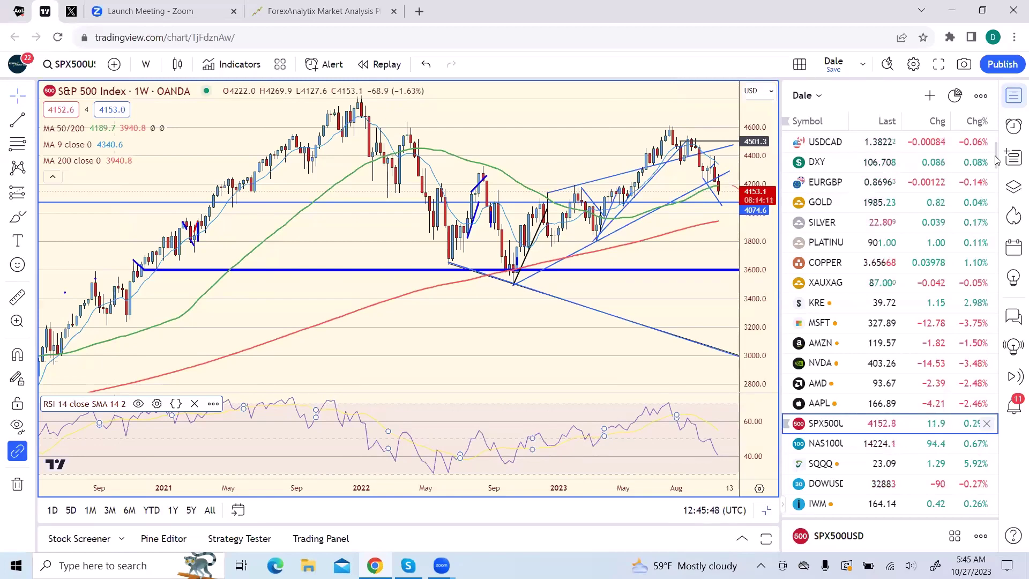
left_click_drag(996, 160, 993, 134)
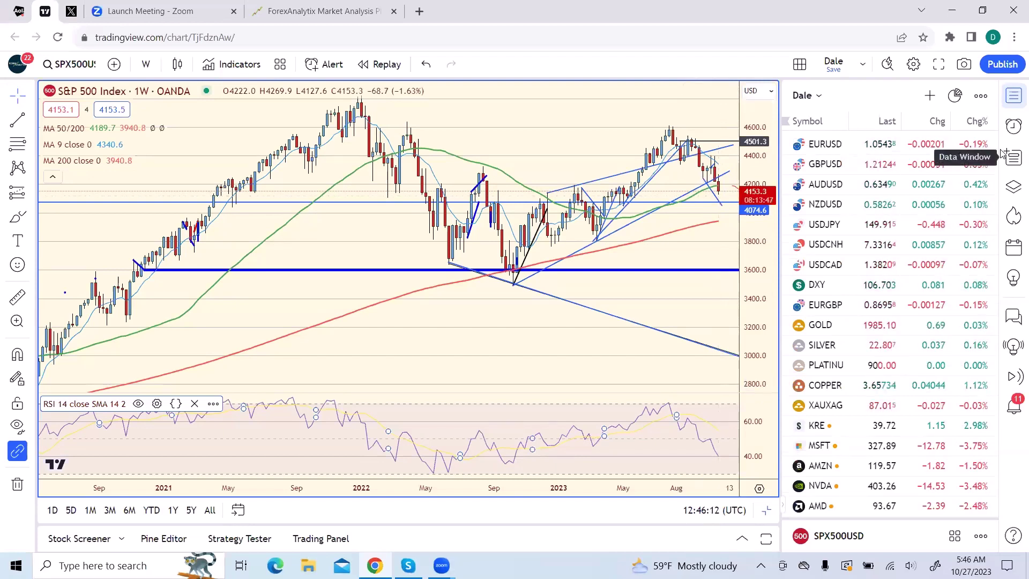
scroll(997, 177, "down", 1)
scroll(997, 177, "down", 3)
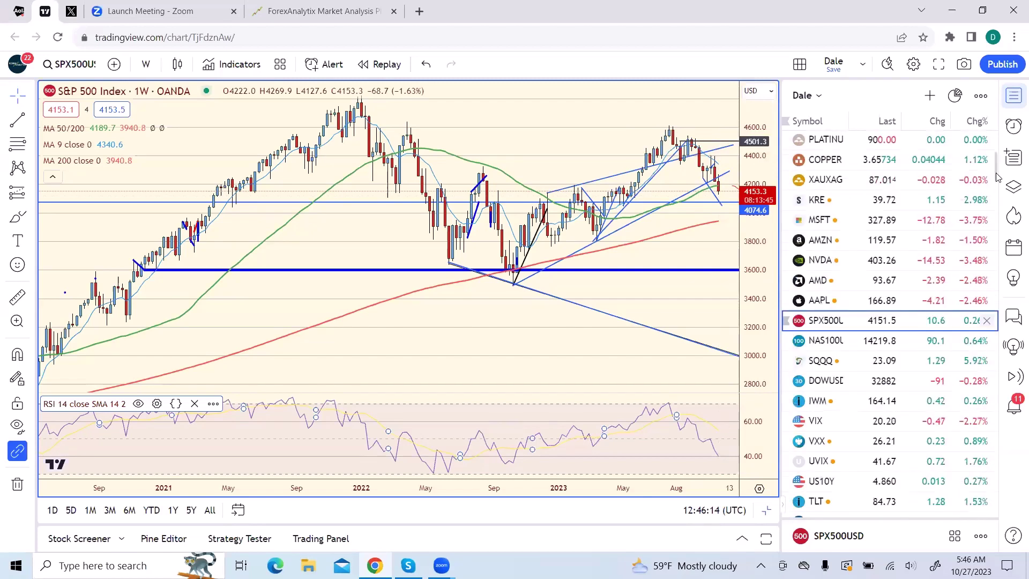
Step: Glance at TLT, switch to the weekly US10Y yield, and open the interval choices
left_click(816, 504)
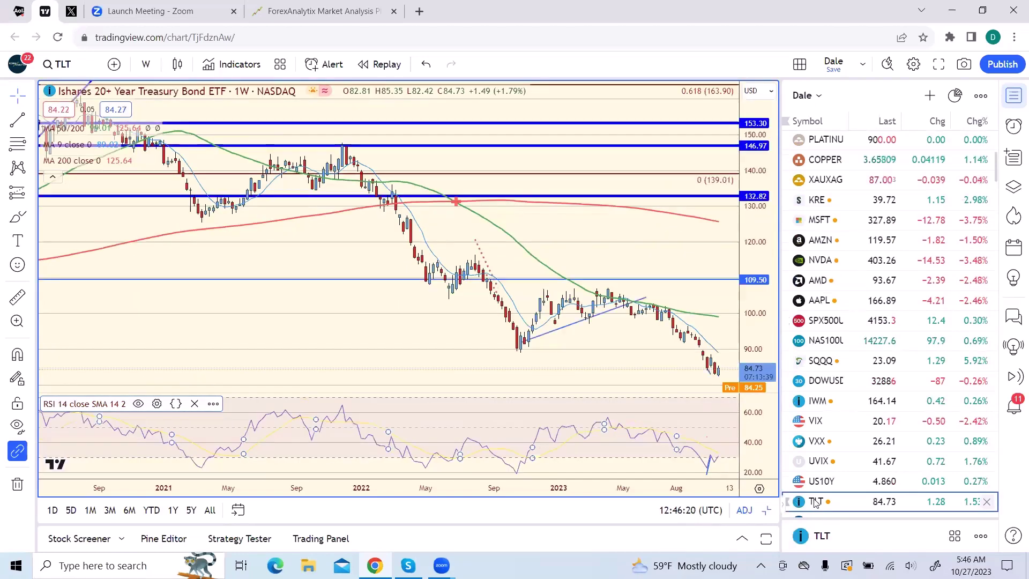
left_click(818, 484)
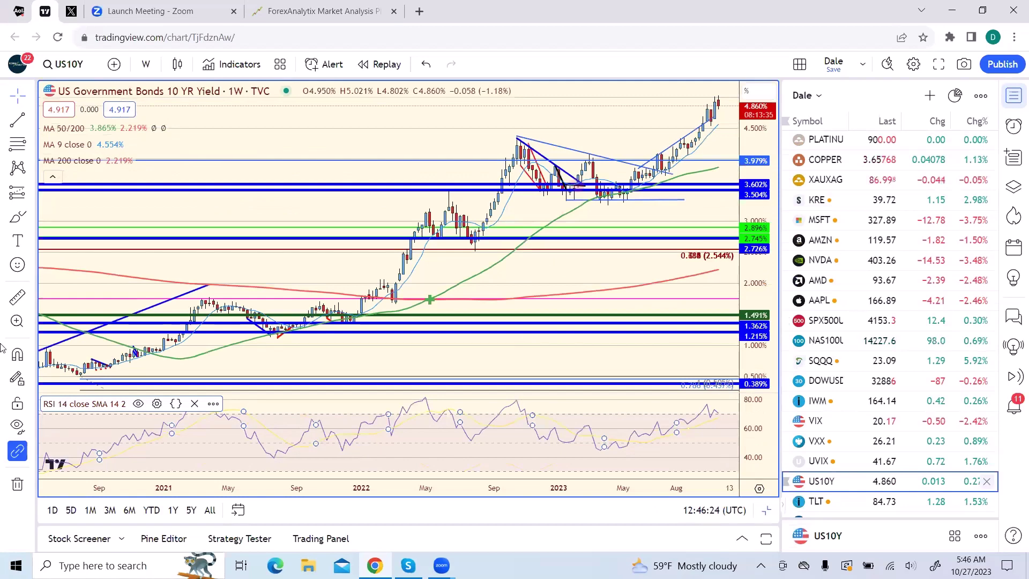
left_click(148, 62)
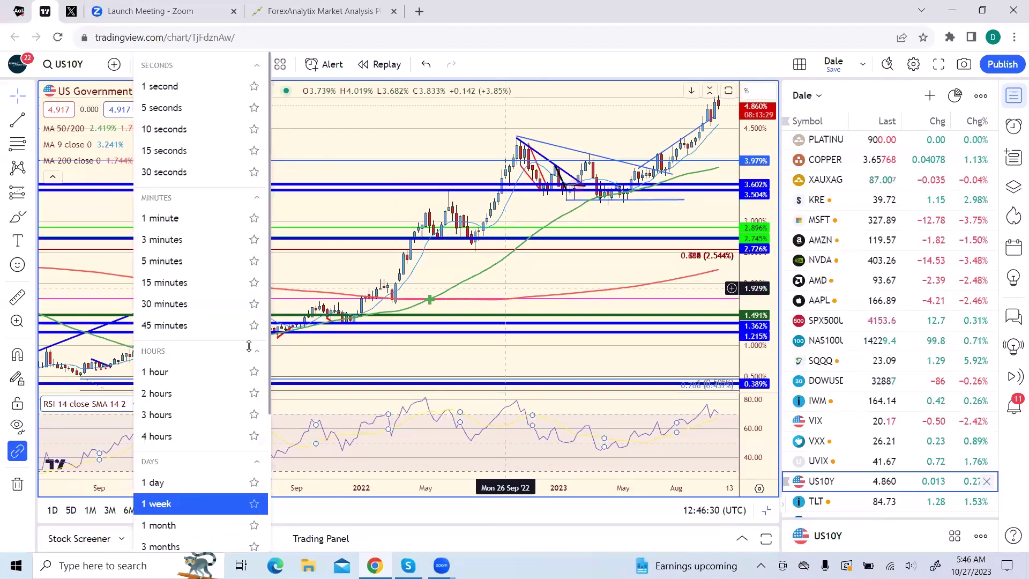
Step: Set the chart interval to 2 hours and switch to the TLT bond ETF
left_click(161, 394)
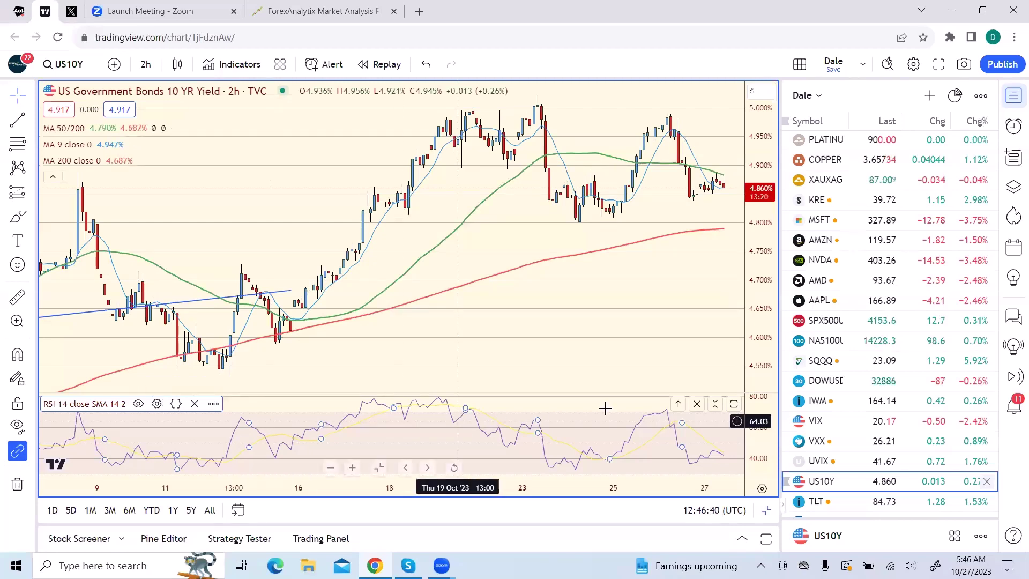
left_click(815, 501)
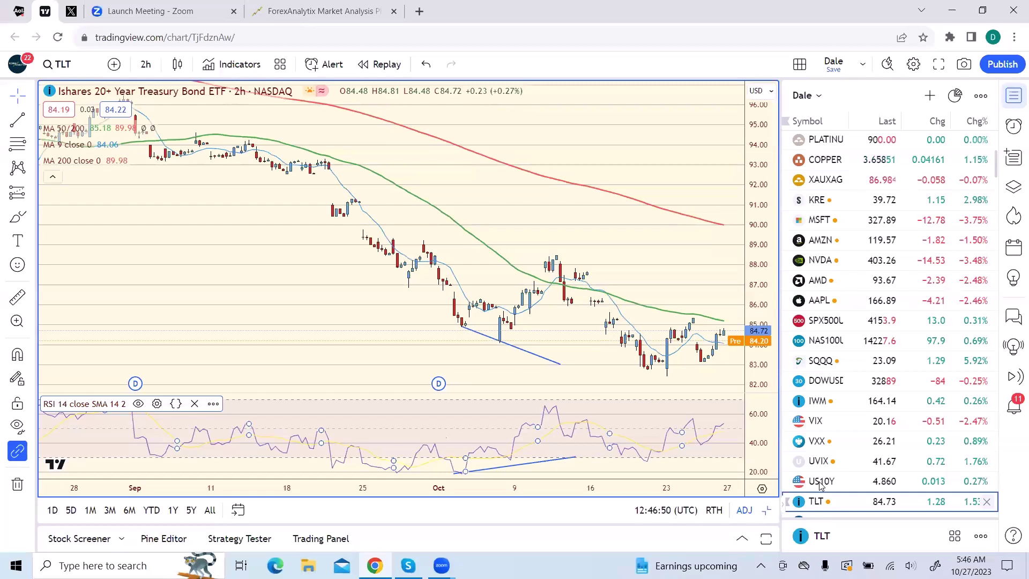
Step: Switch back to the US10Y 10-year yield on 2-hour candles
left_click(821, 483)
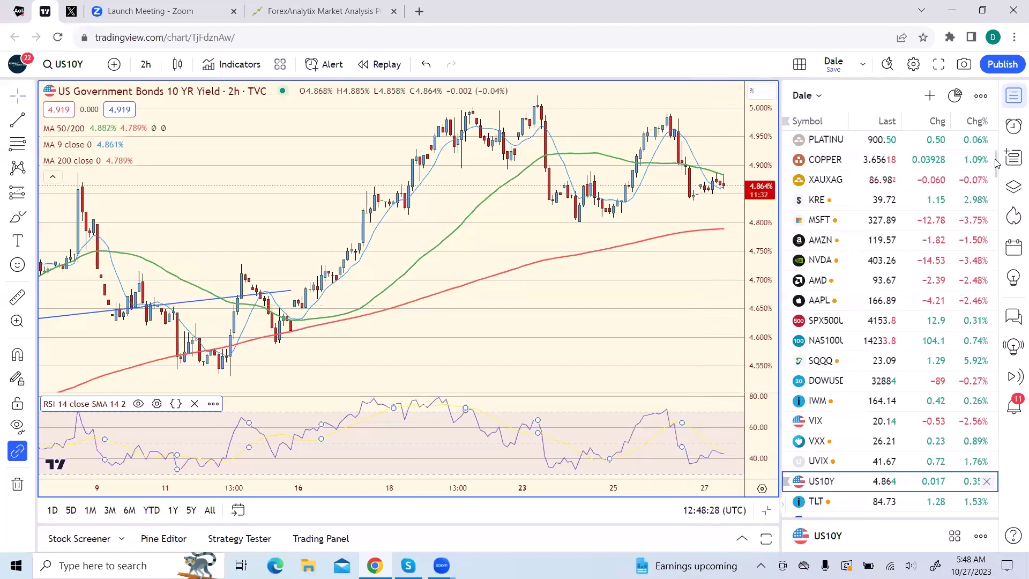
scroll(994, 168, "down", 3)
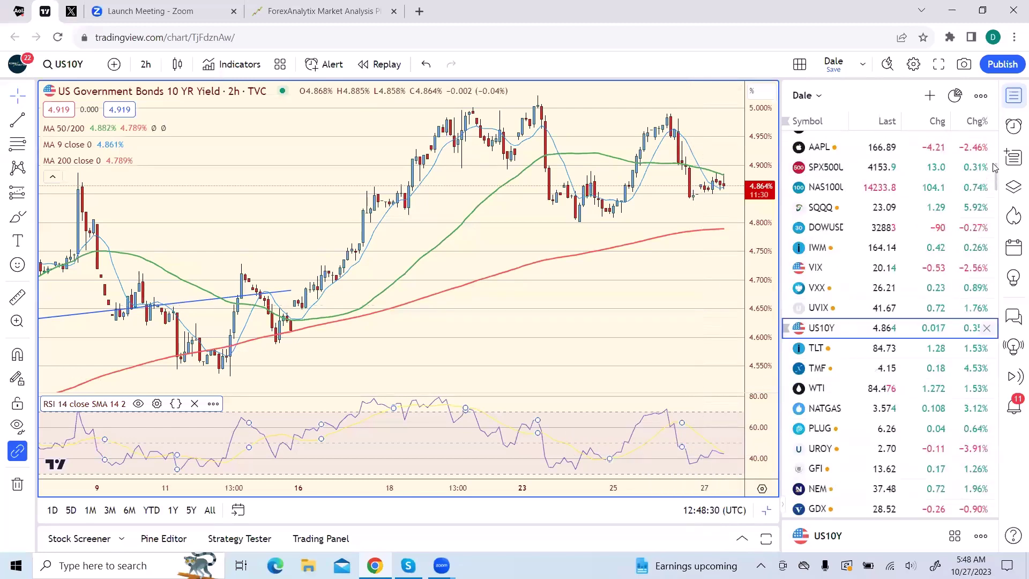
scroll(994, 168, "down", 15)
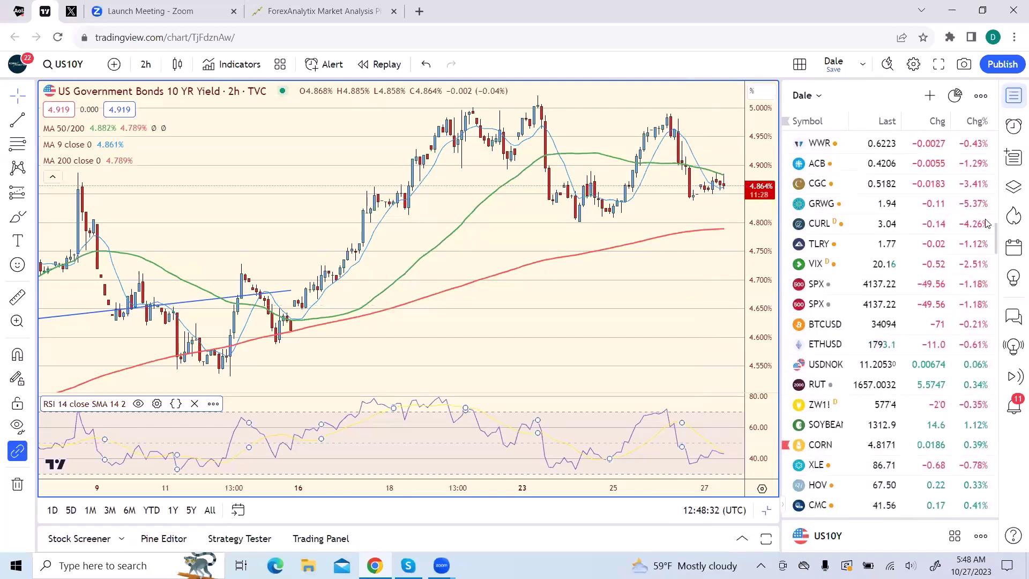
scroll(987, 230, "down", 2)
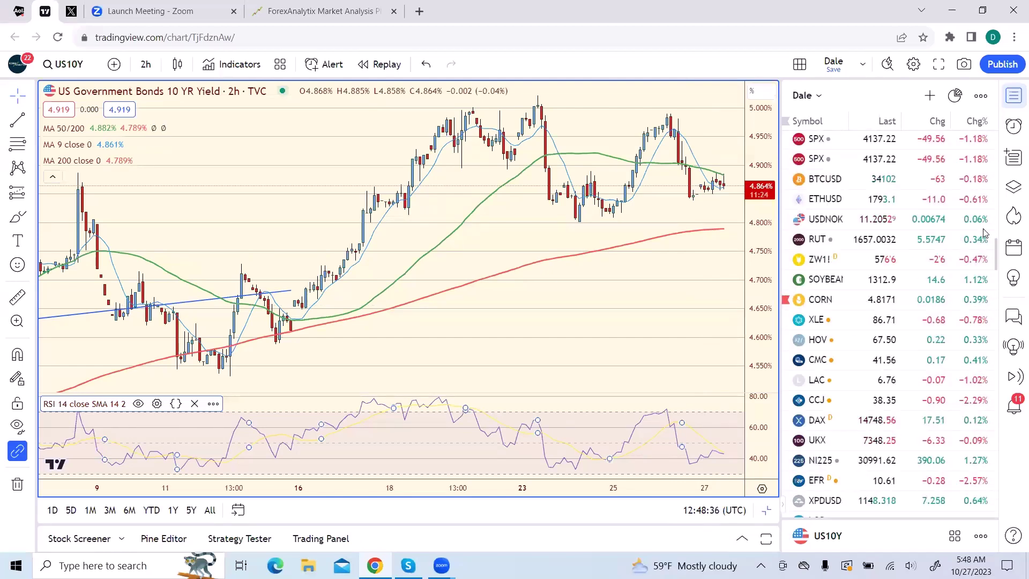
scroll(984, 231, "down", 4)
scroll(983, 252, "down", 7)
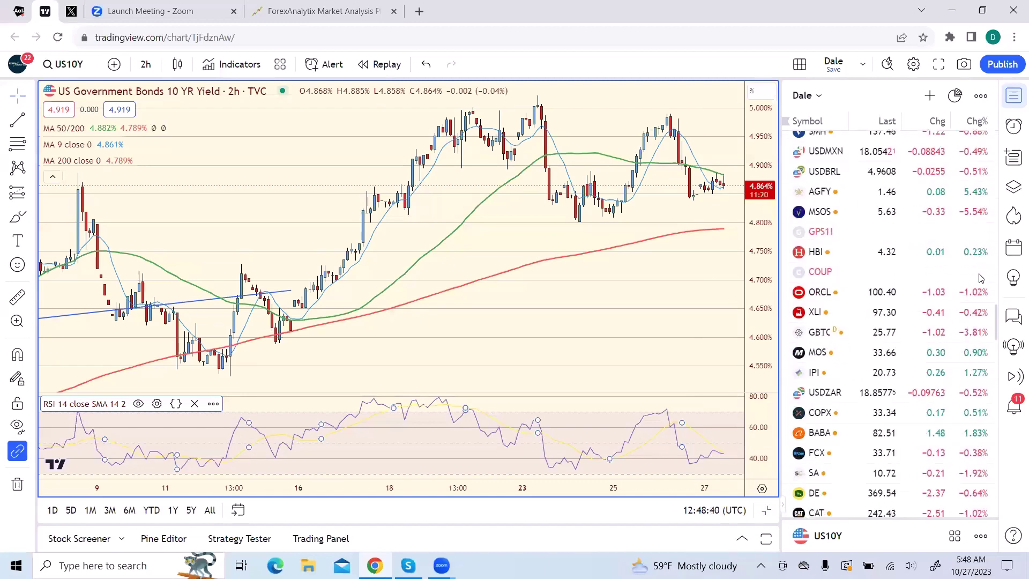
scroll(981, 279, "down", 4)
scroll(980, 292, "down", 16)
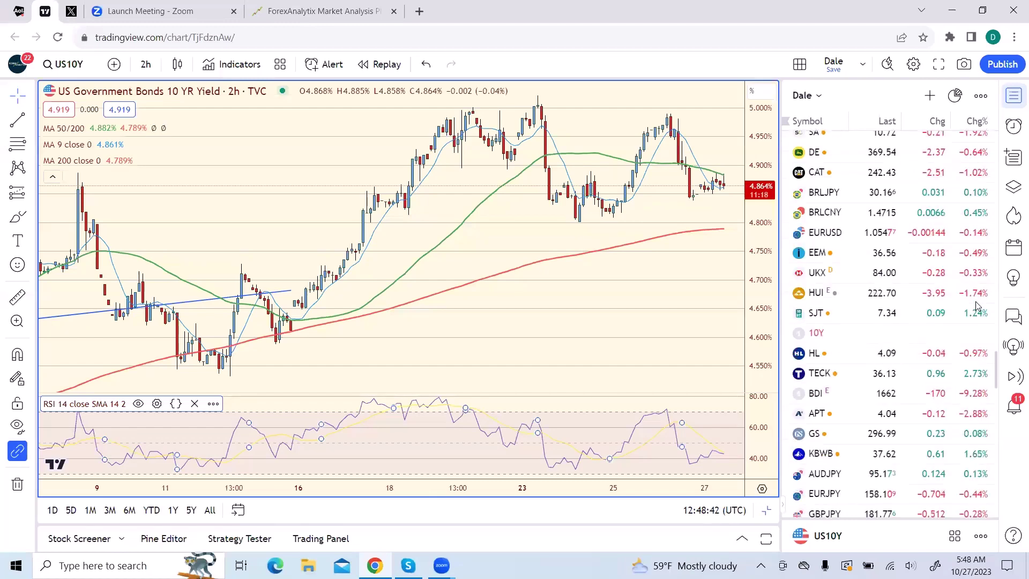
scroll(979, 360, "down", 2)
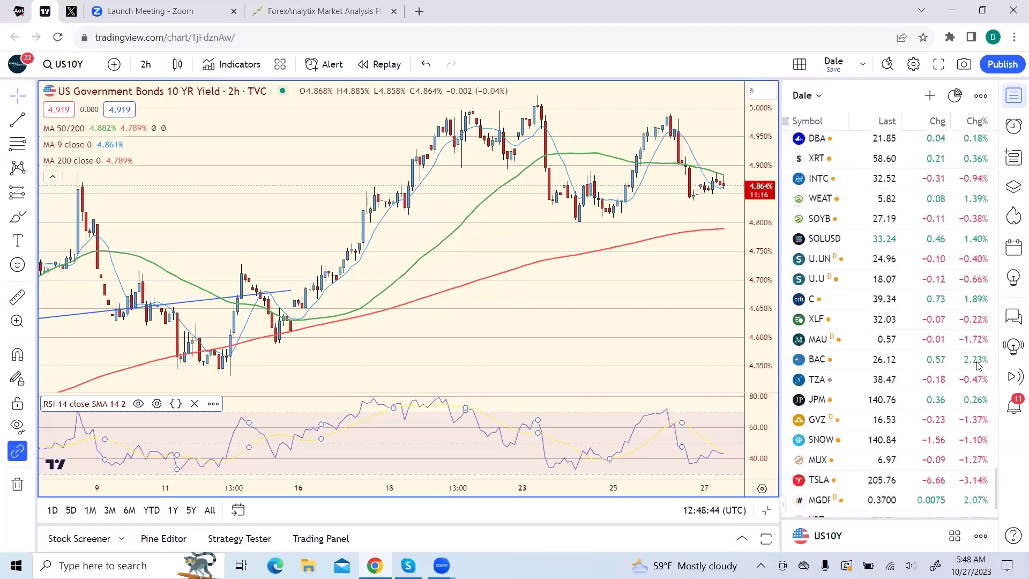
scroll(979, 380, "down", 1)
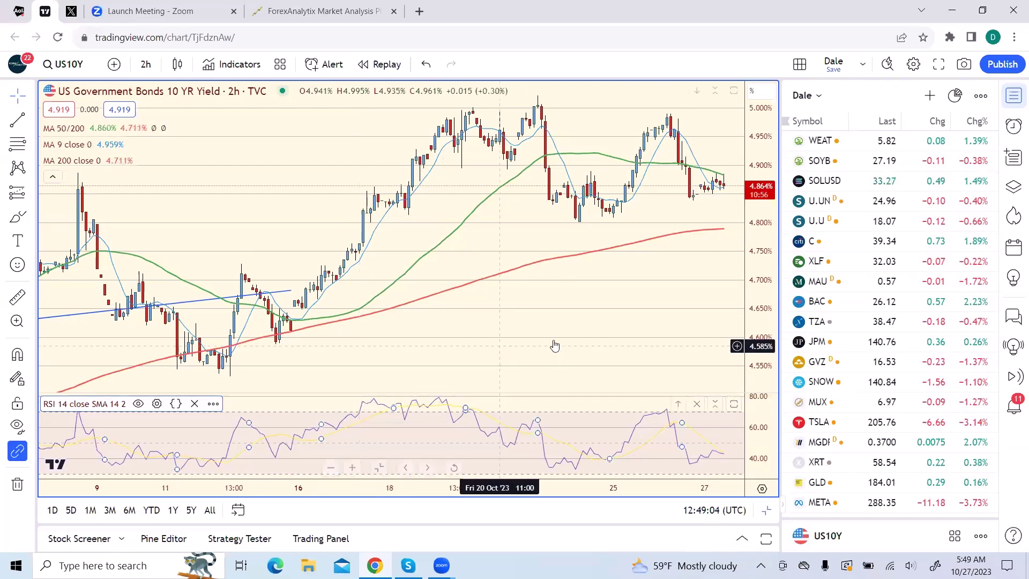
Step: Show Tesla (TSLA) and change its chart interval to 4 hours
left_click(822, 428)
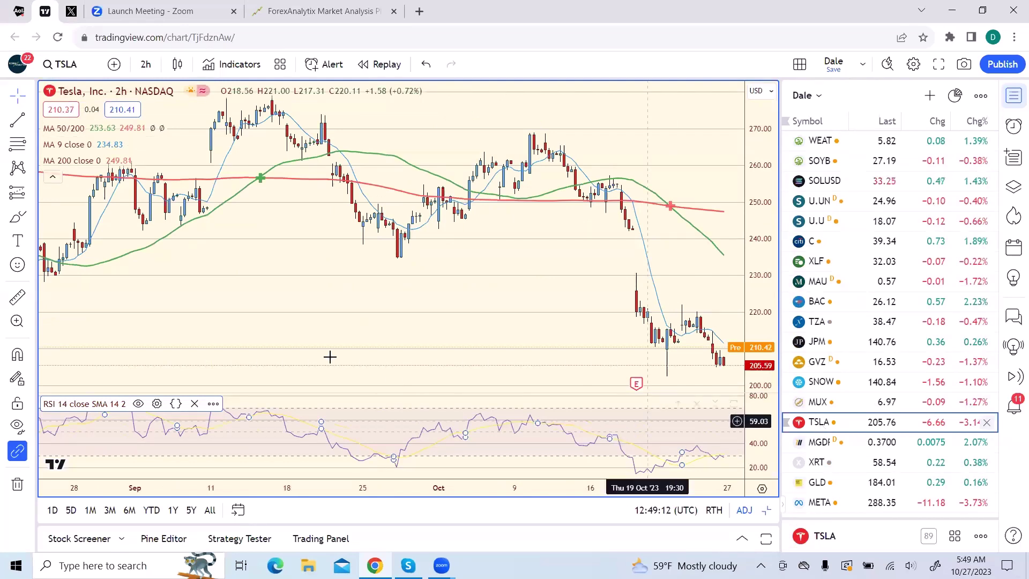
left_click(145, 64)
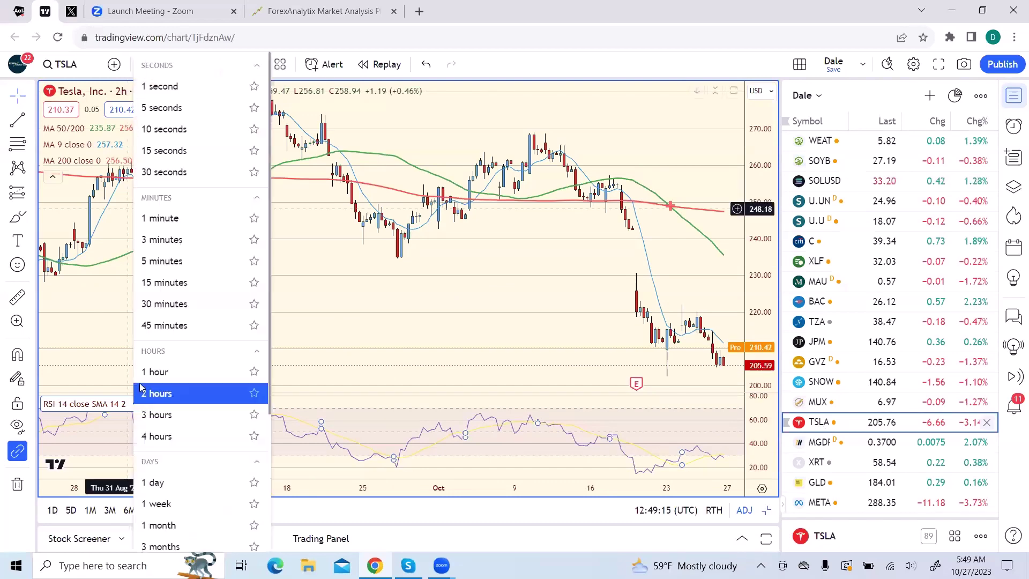
left_click(176, 439)
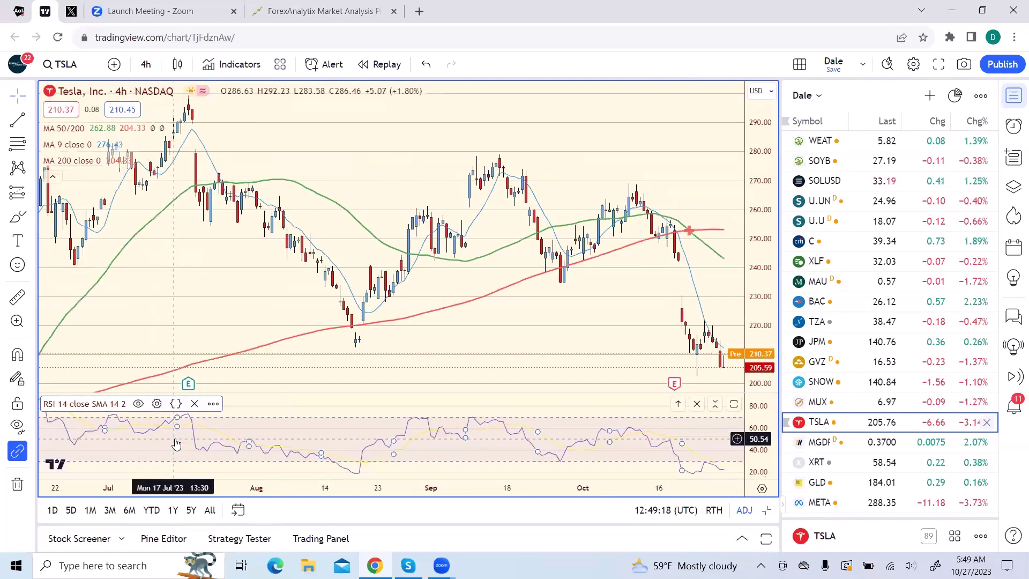